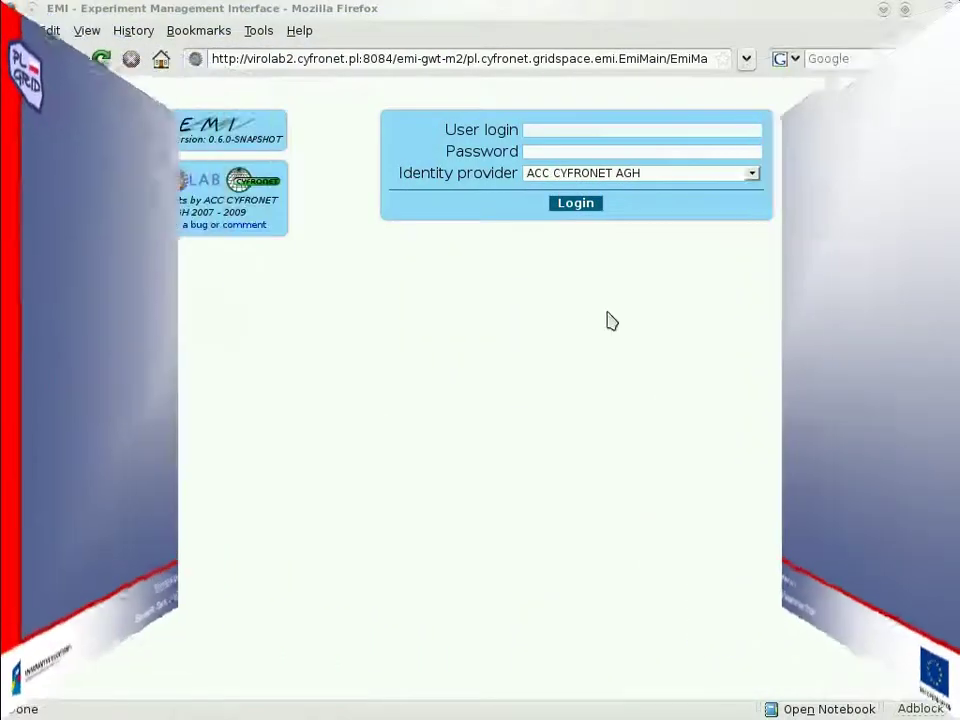
Fill in the user's login from autocomplete and the account password on the EMI login form
{"action": "left_click", "coordinate": [538, 130]}
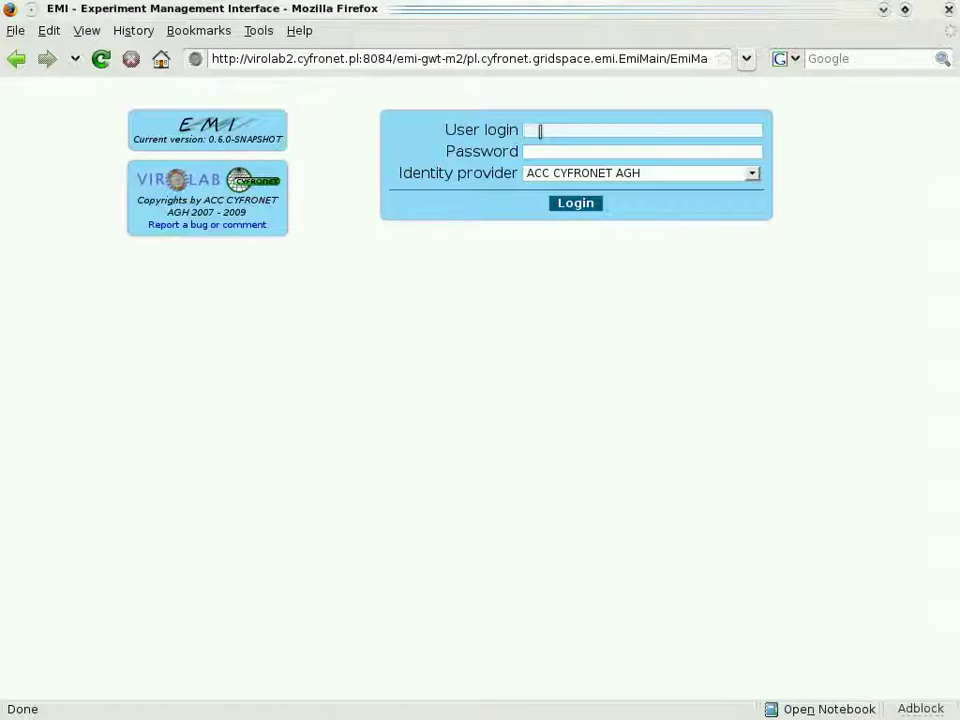
{"action": "type", "text": "ma"}
{"action": "key", "text": "Down"}
{"action": "key", "text": "Return"}
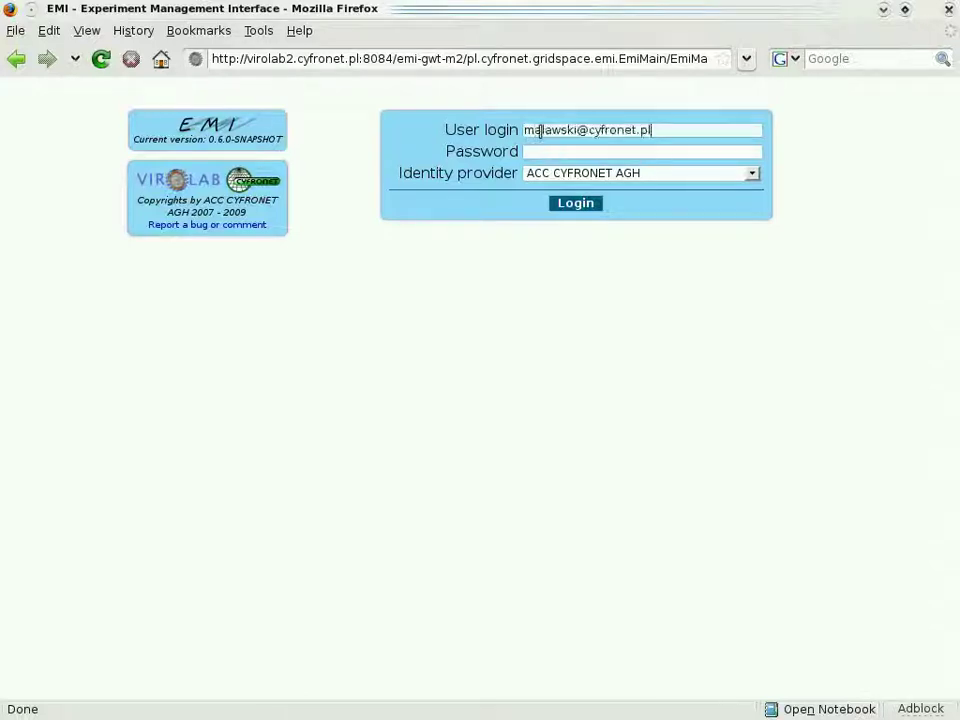
{"action": "key", "text": "Tab"}
{"action": "type", "text": "*****"}
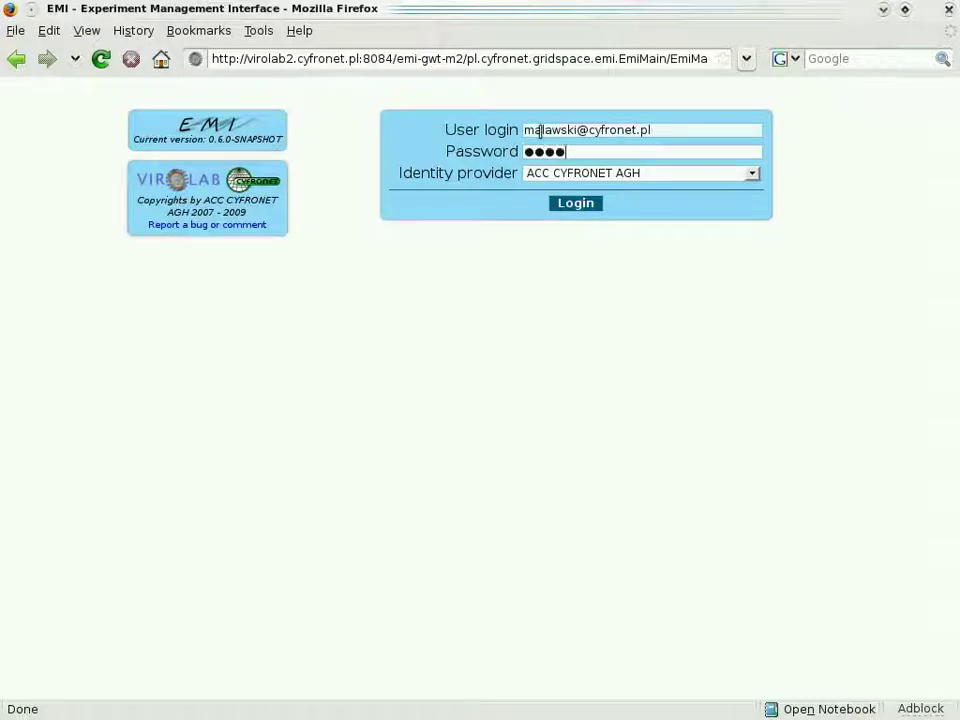
{"action": "type", "text": "*"}
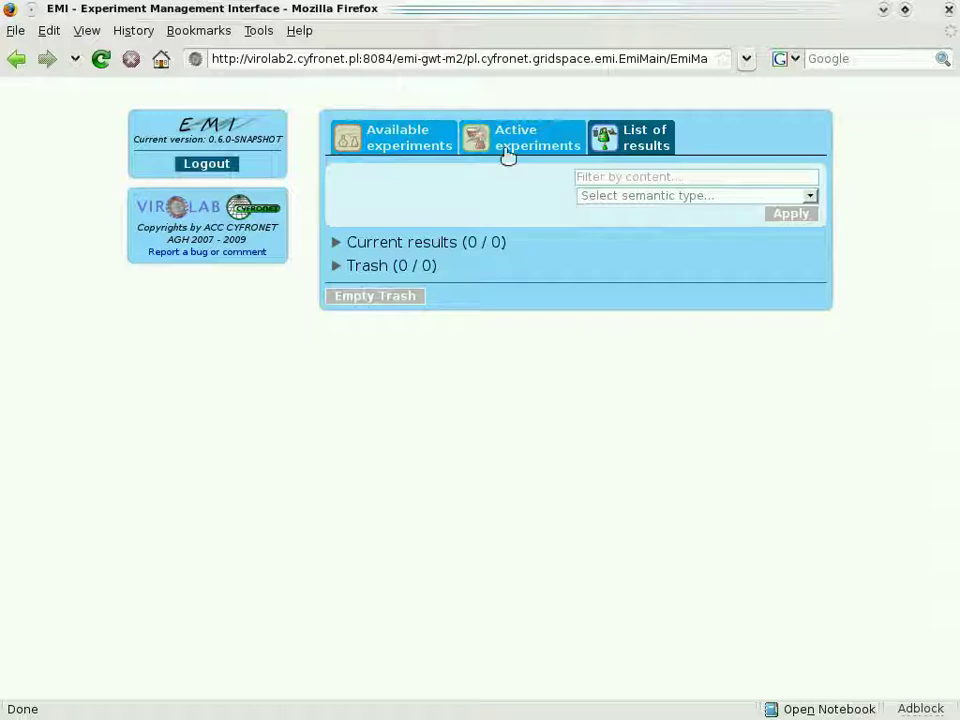
Show ProteinFoldingEarly version 0.7 details from page 2 of the available experiments
{"action": "left_click", "coordinate": [444, 136]}
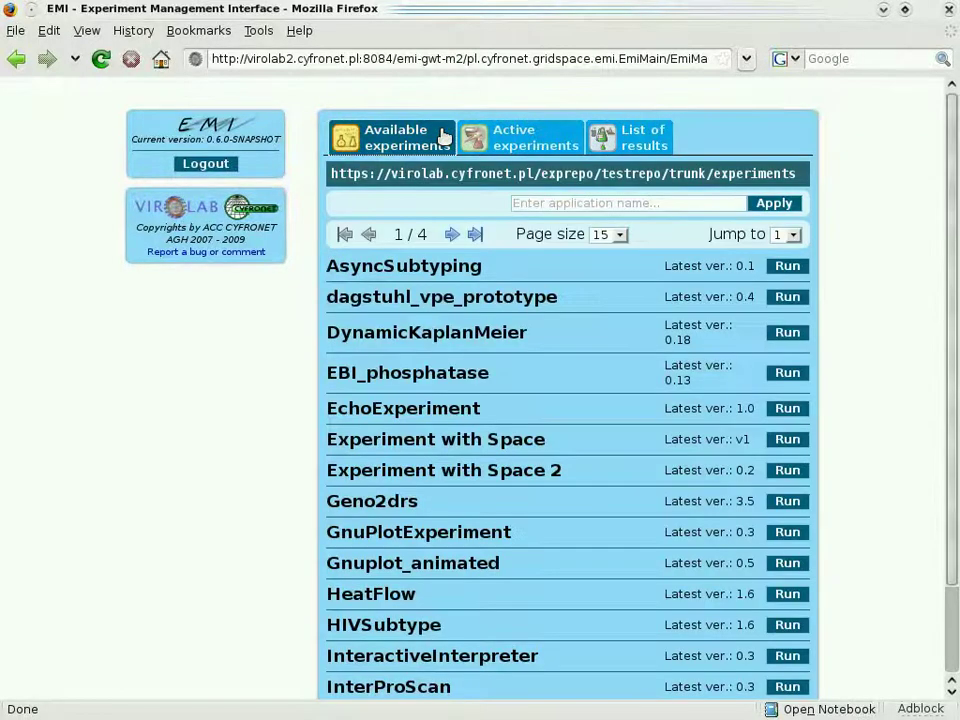
{"action": "left_click", "coordinate": [453, 234]}
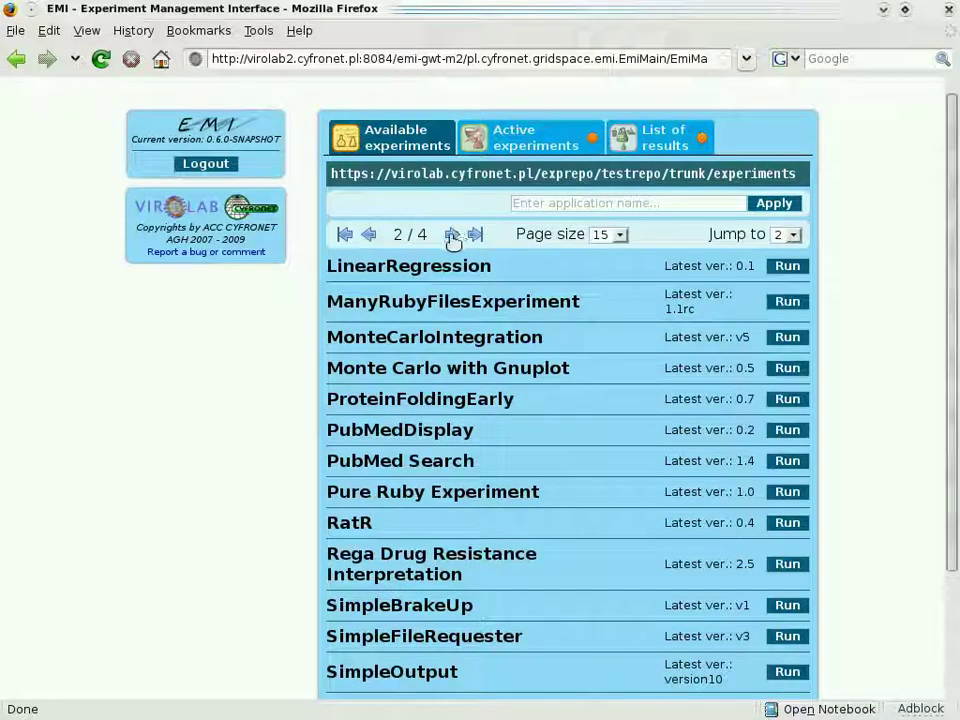
{"action": "left_click", "coordinate": [381, 405]}
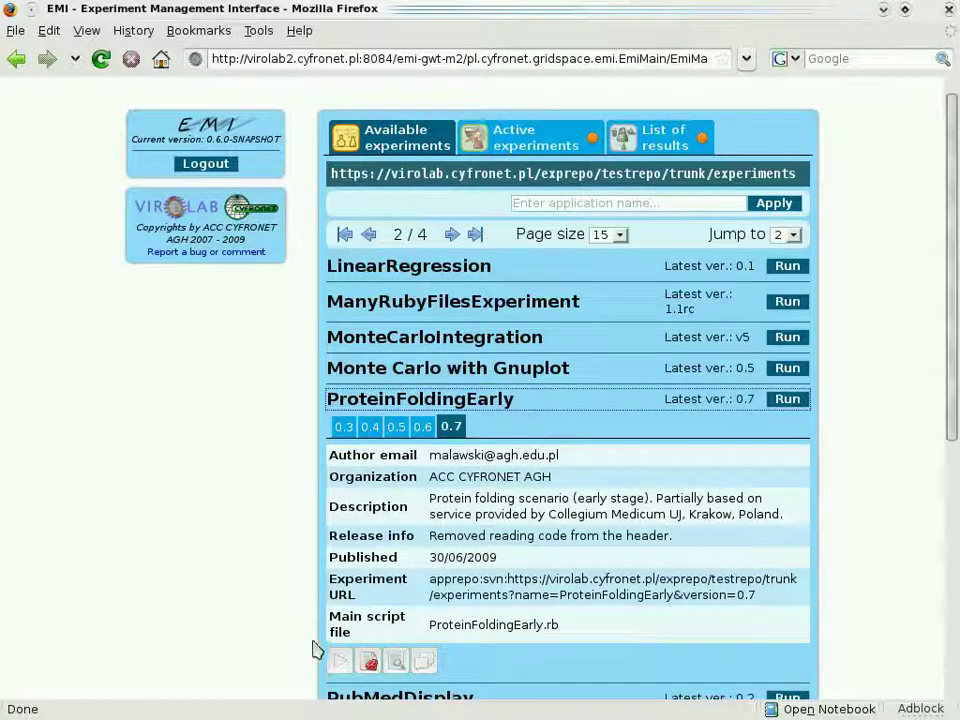
Open the ProteinFoldingEarly 0.7 main script and inspect the reference citation in lines 11–13
{"action": "left_click", "coordinate": [367, 663]}
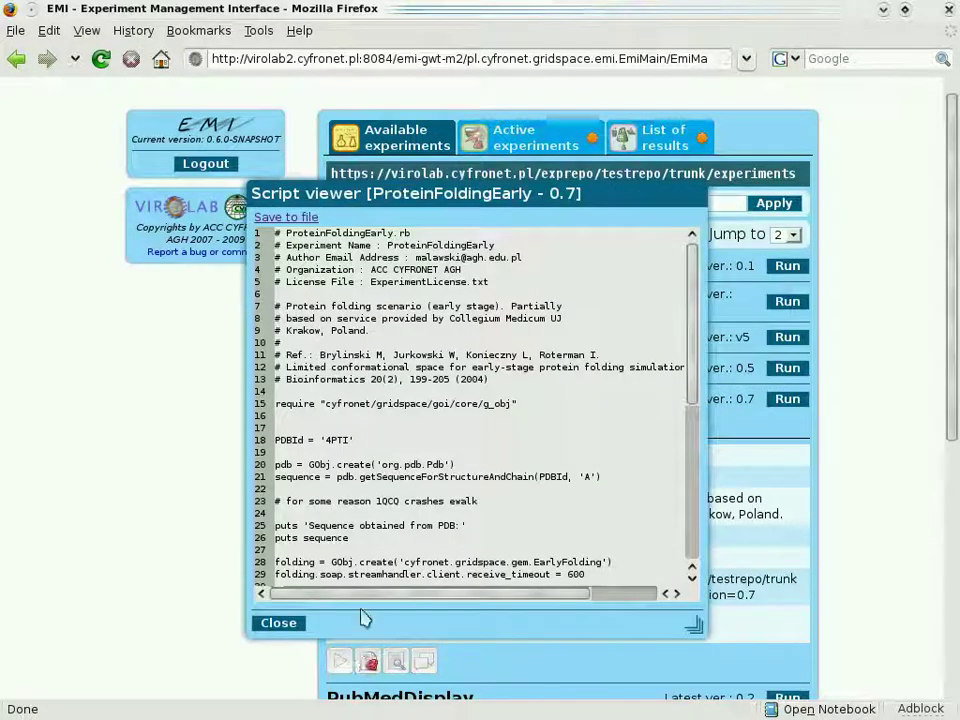
{"action": "left_click_drag", "start_coordinate": [287, 354], "coordinate": [505, 392]}
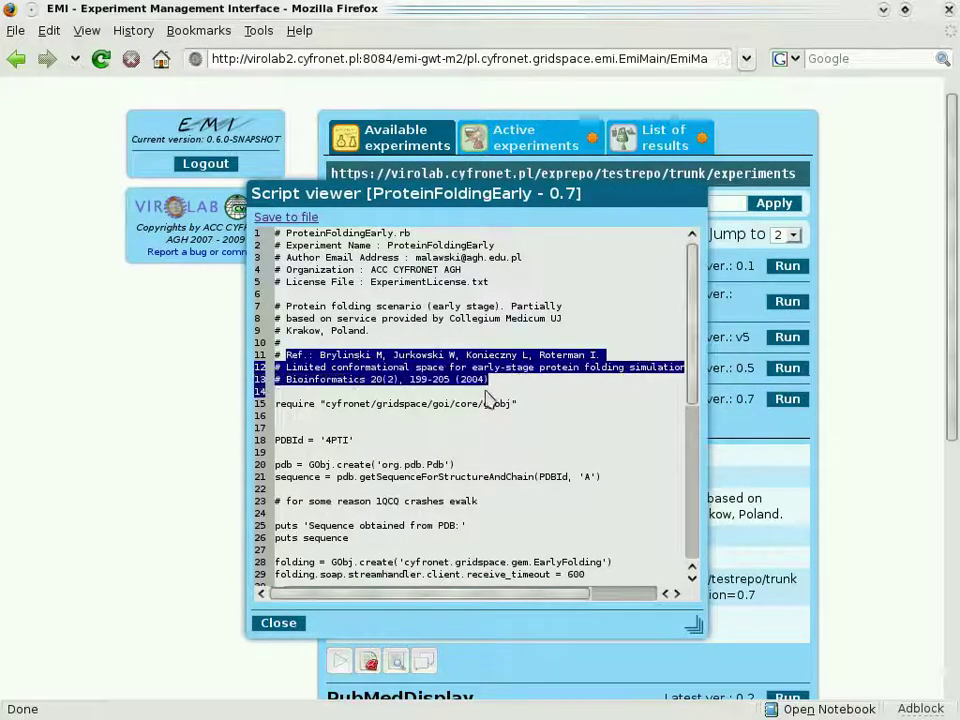
{"action": "left_click", "coordinate": [505, 392]}
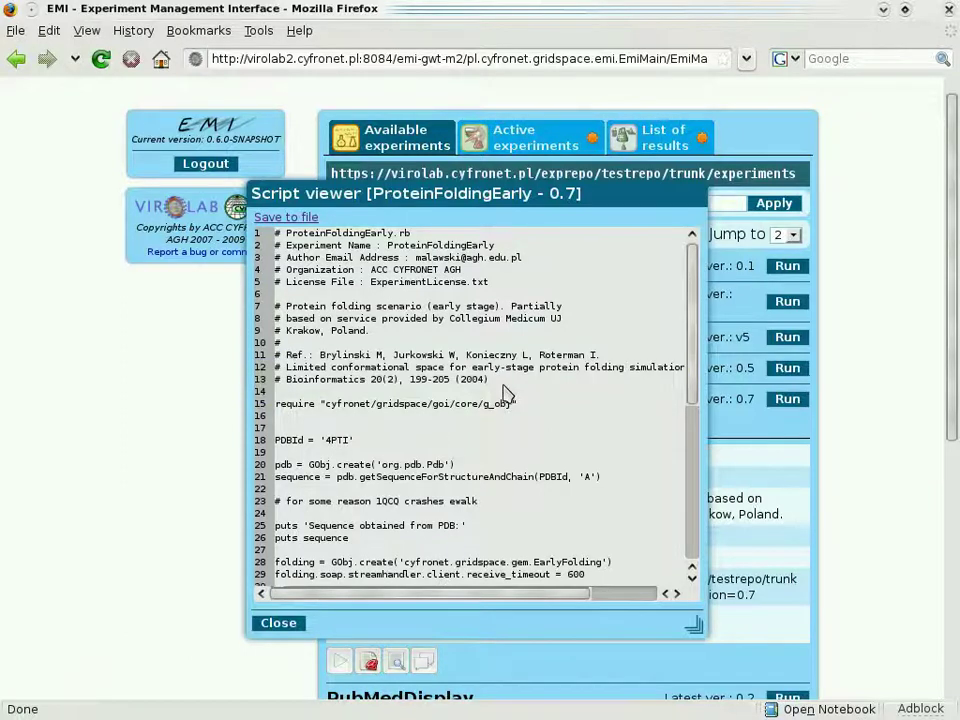
{"action": "scroll", "coordinate": [505, 392], "scroll_direction": "down", "scroll_amount": 6}
{"action": "scroll", "coordinate": [505, 392], "scroll_direction": "down", "scroll_amount": 3}
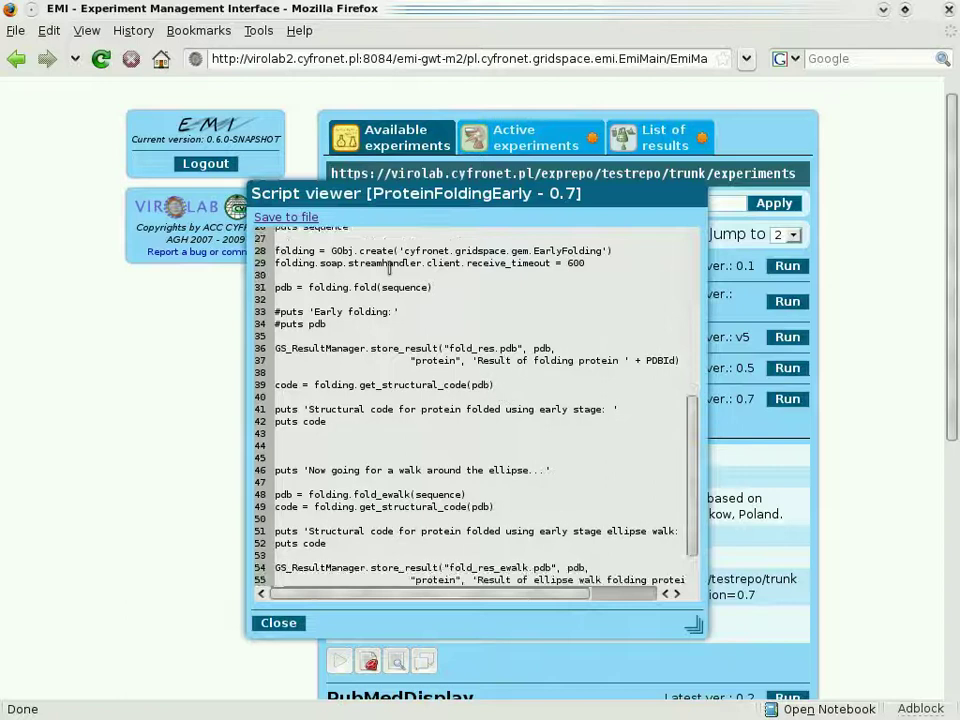
Review line 28 creating the folding object, line 31 folding, and result-storing lines 36–37
{"action": "triple_click", "coordinate": [390, 251]}
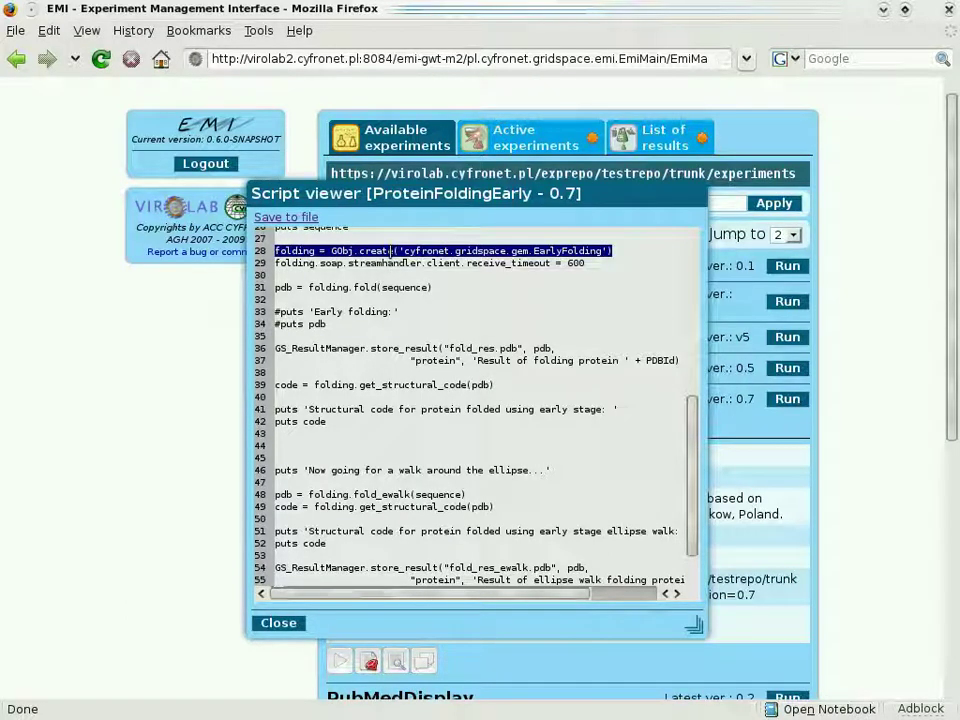
{"action": "left_click", "coordinate": [390, 251]}
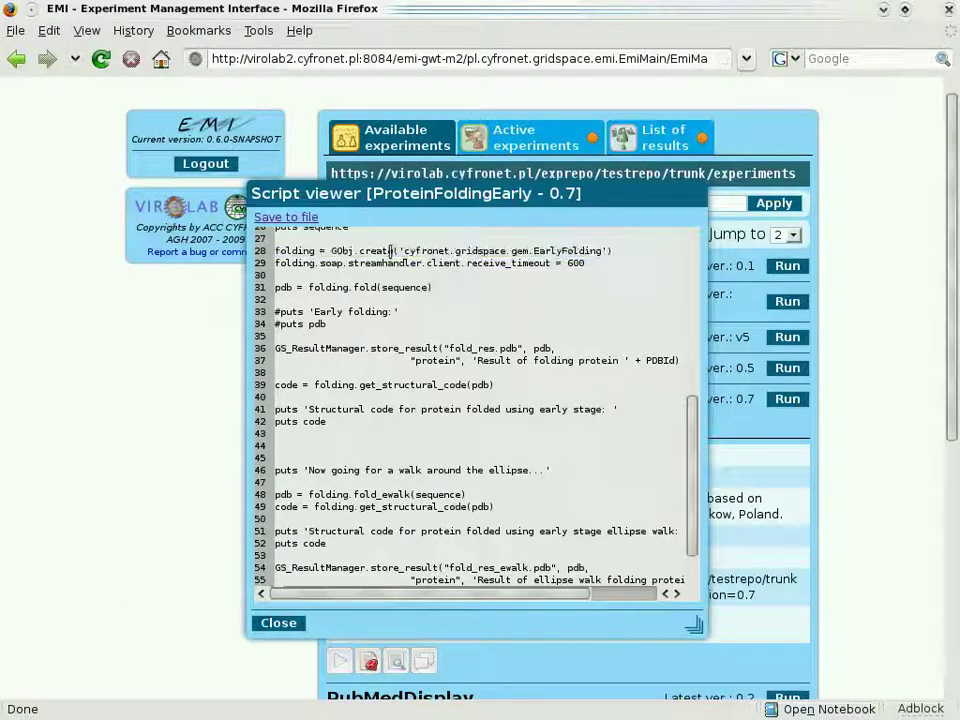
{"action": "triple_click", "coordinate": [369, 287]}
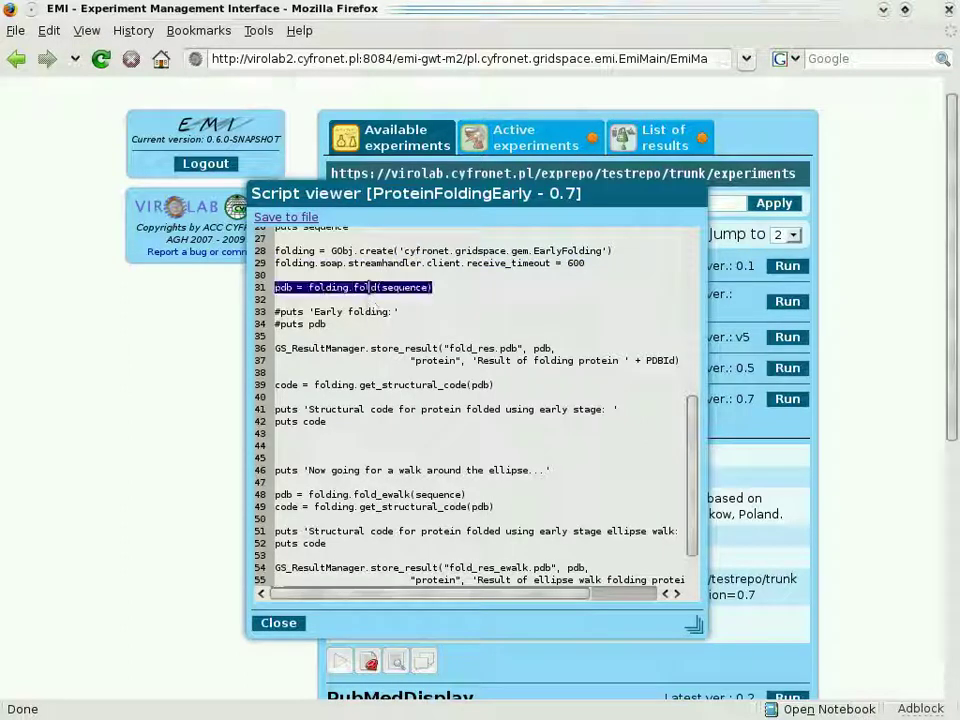
{"action": "left_click", "coordinate": [369, 287]}
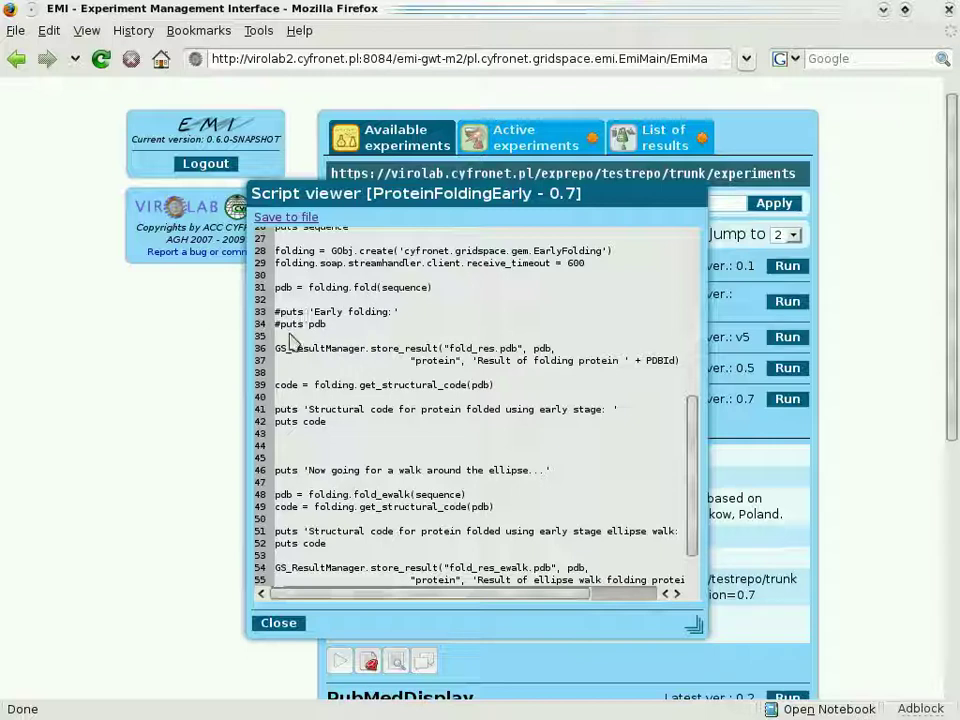
{"action": "left_click_drag", "start_coordinate": [277, 348], "coordinate": [673, 380]}
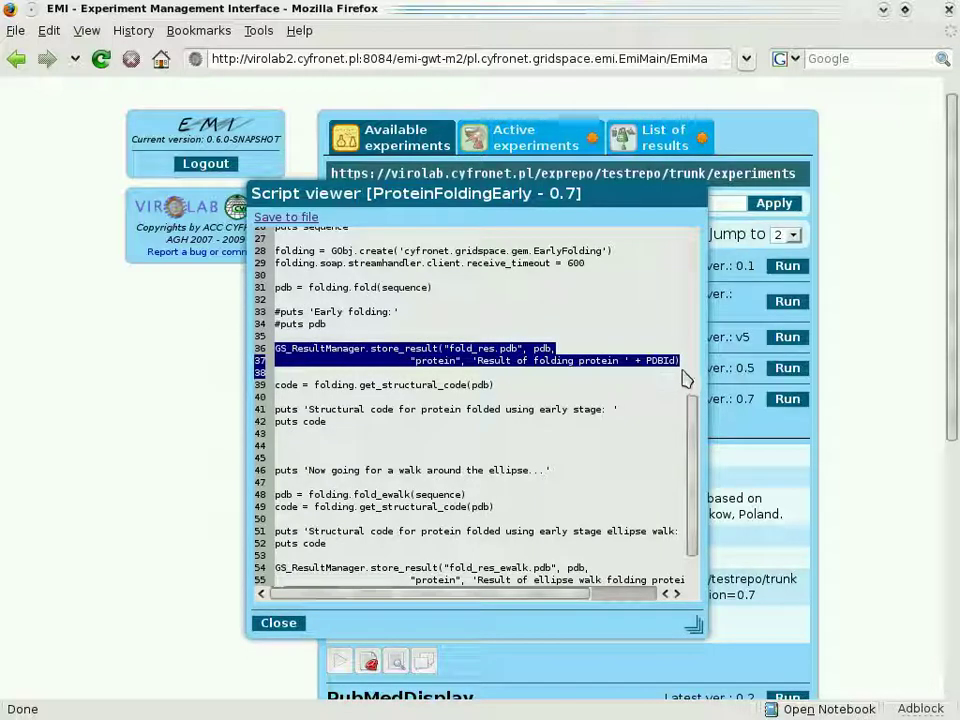
{"action": "left_click", "coordinate": [685, 379]}
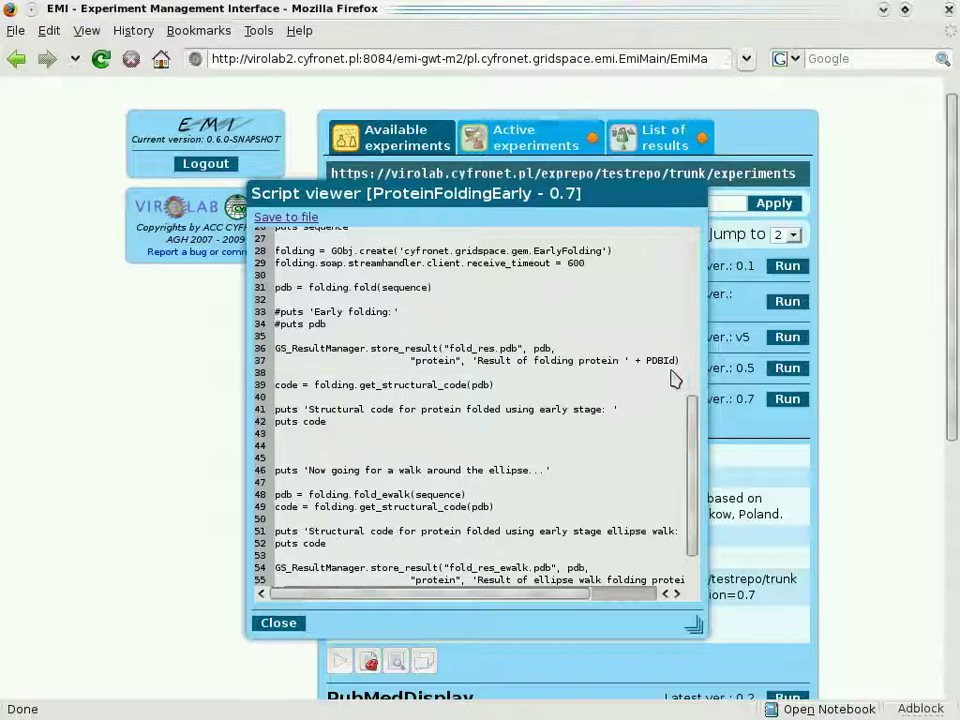
Execute ProteinFoldingEarly 0.7 with log level set to none and dismiss the execution wizard
{"action": "left_click", "coordinate": [275, 624]}
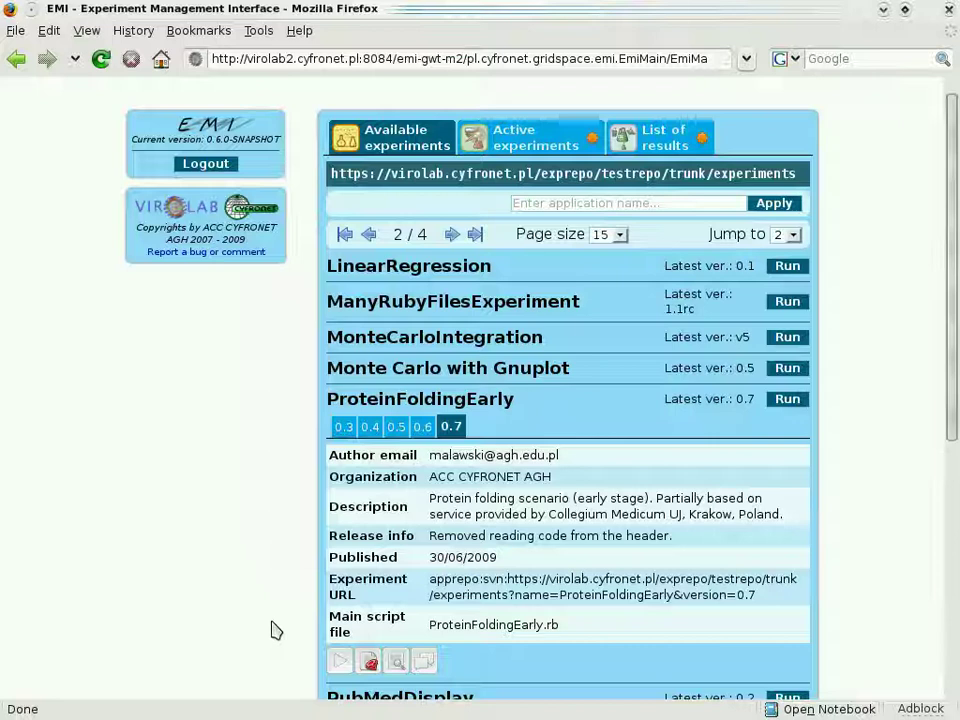
{"action": "left_click", "coordinate": [340, 663]}
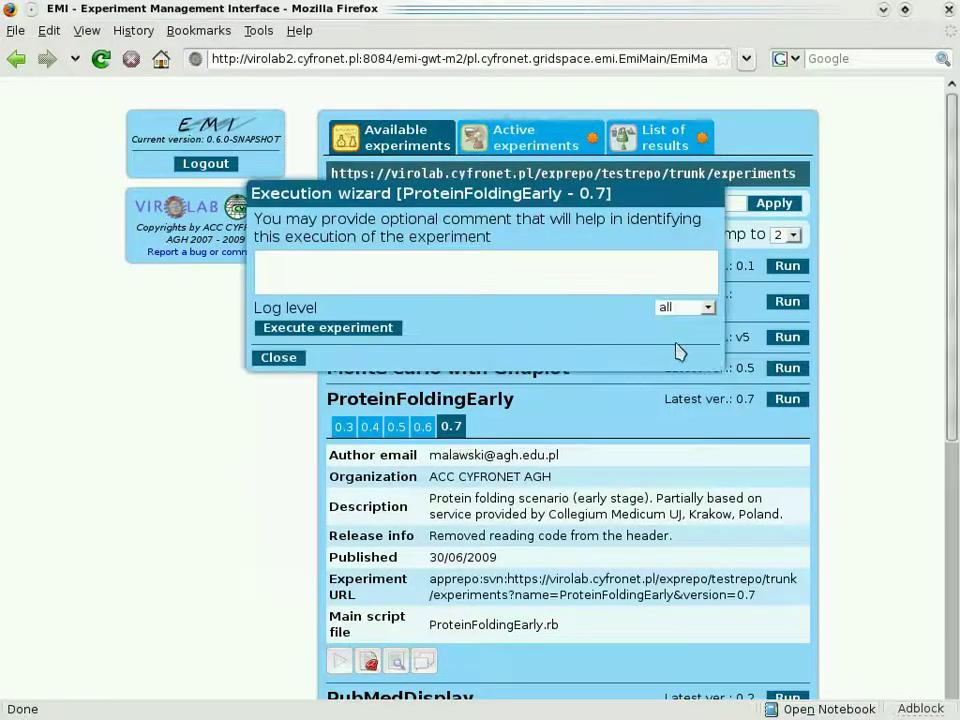
{"action": "left_click", "coordinate": [708, 307]}
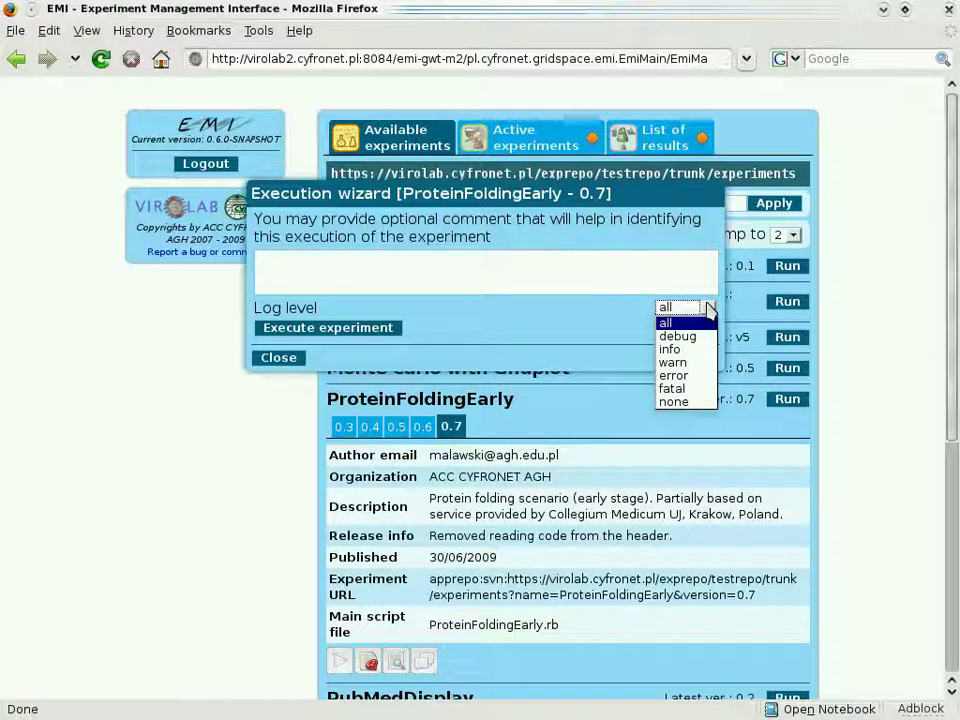
{"action": "left_click", "coordinate": [673, 401]}
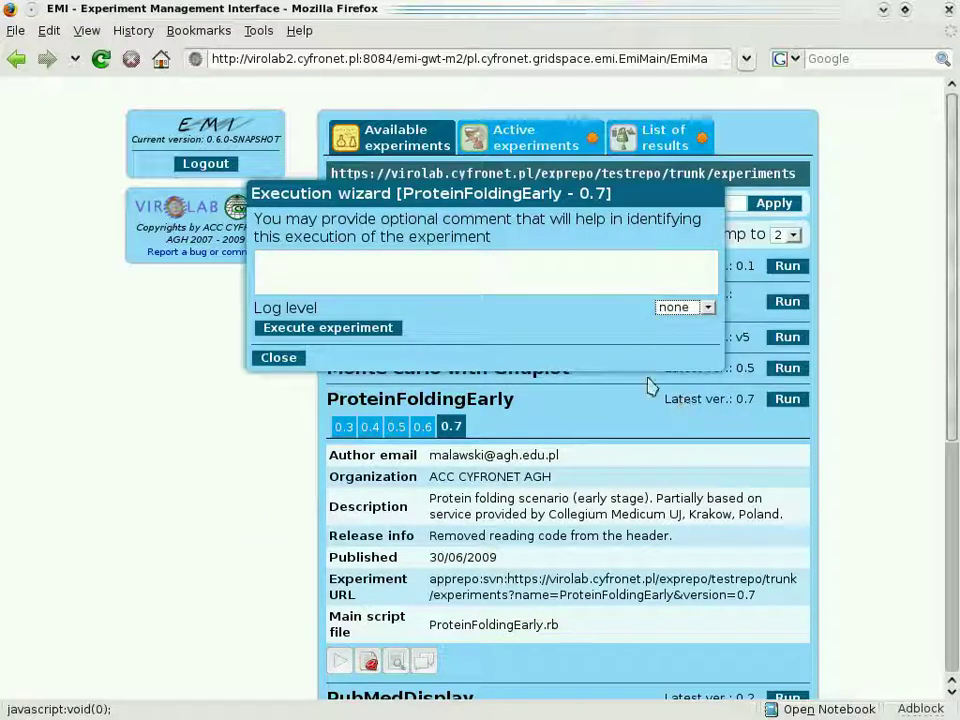
{"action": "left_click", "coordinate": [375, 329]}
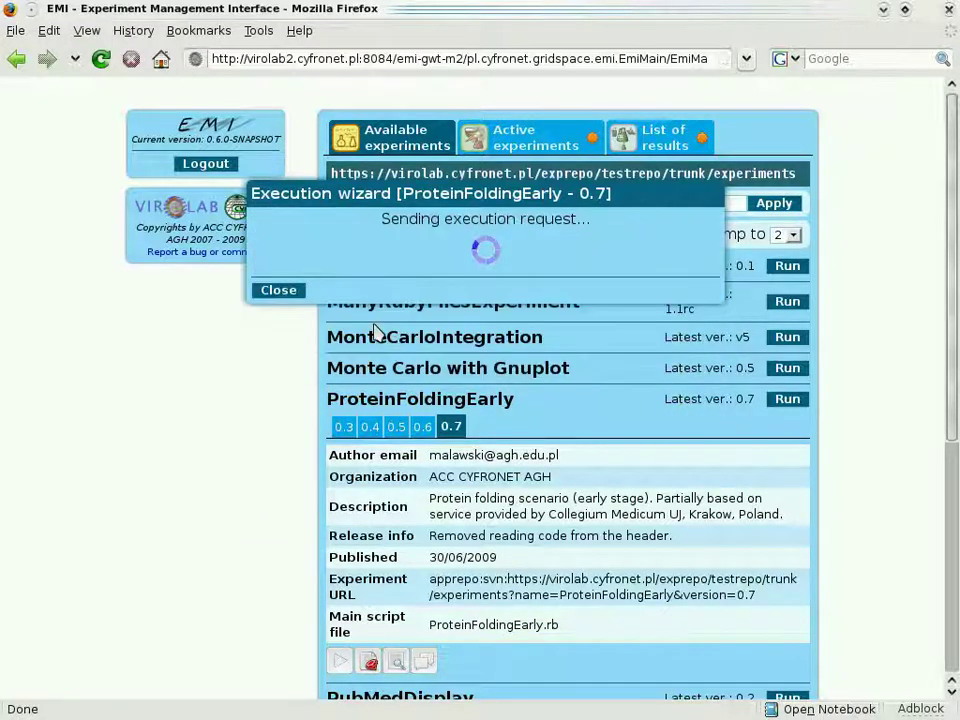
{"action": "left_click", "coordinate": [279, 266]}
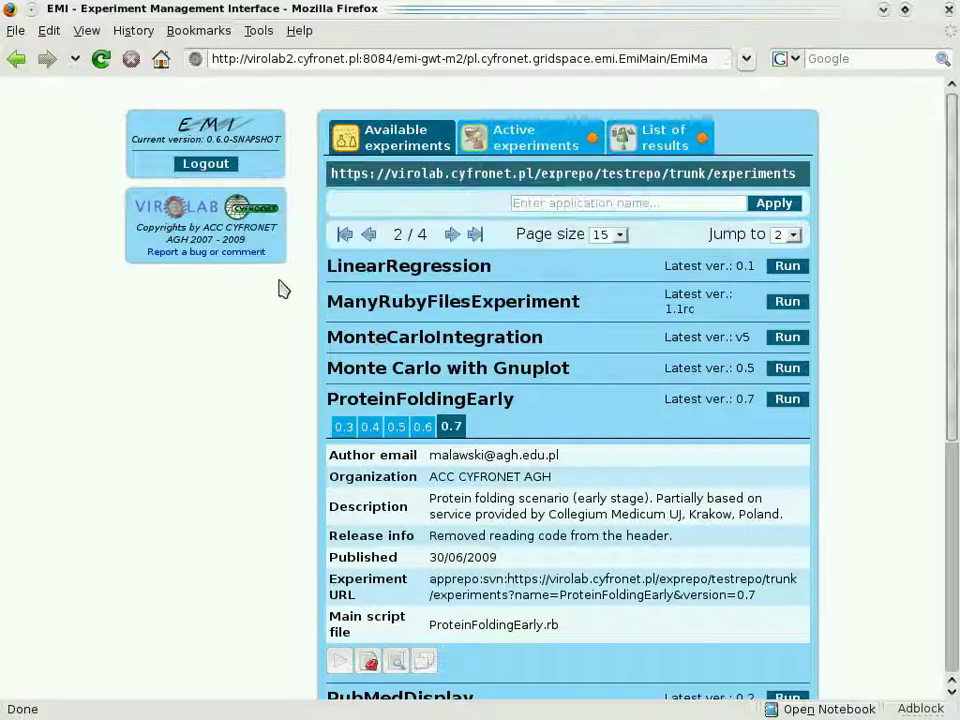
Expand the running ProteinFoldingEarly run in Active experiments to read its log, then collapse it
{"action": "left_click", "coordinate": [524, 151]}
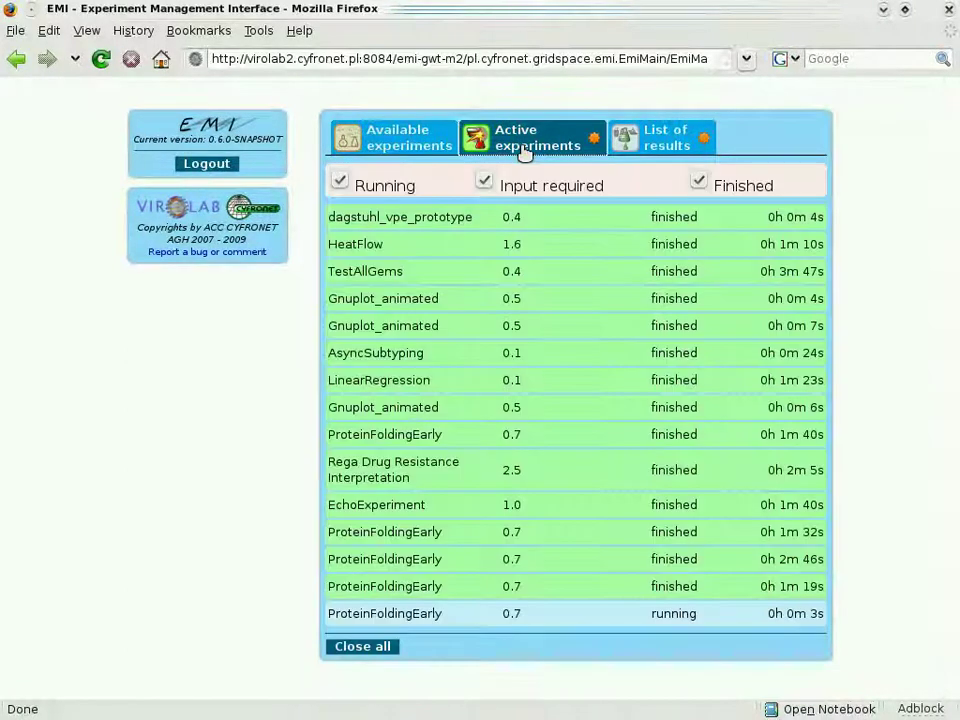
{"action": "left_click", "coordinate": [388, 619]}
{"action": "scroll", "coordinate": [251, 611], "scroll_direction": "down", "scroll_amount": 1}
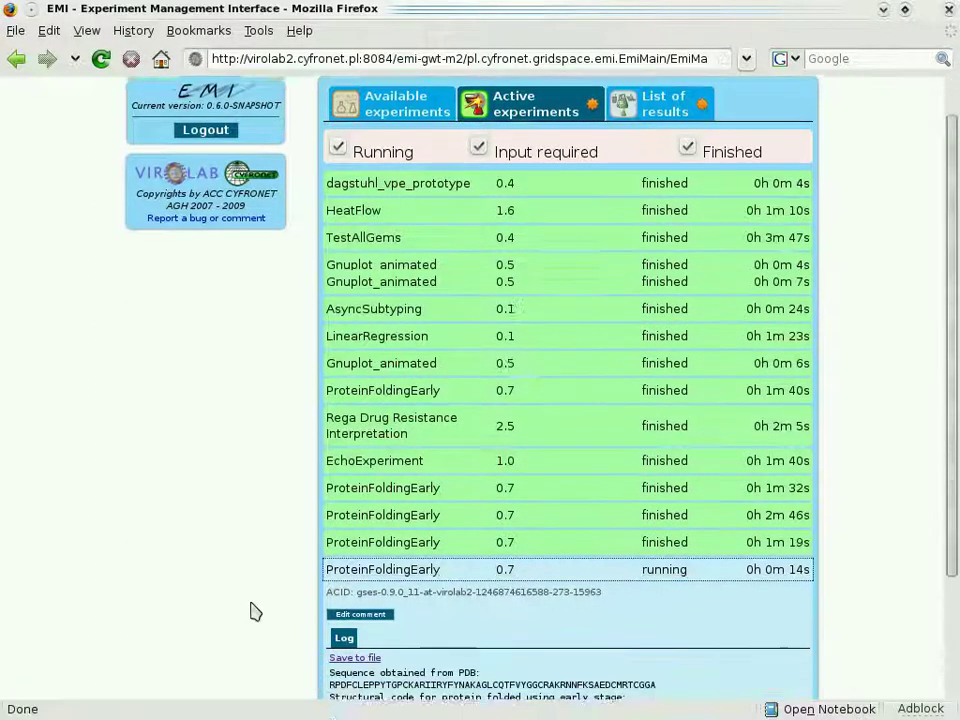
{"action": "scroll", "coordinate": [255, 611], "scroll_direction": "down", "scroll_amount": 2}
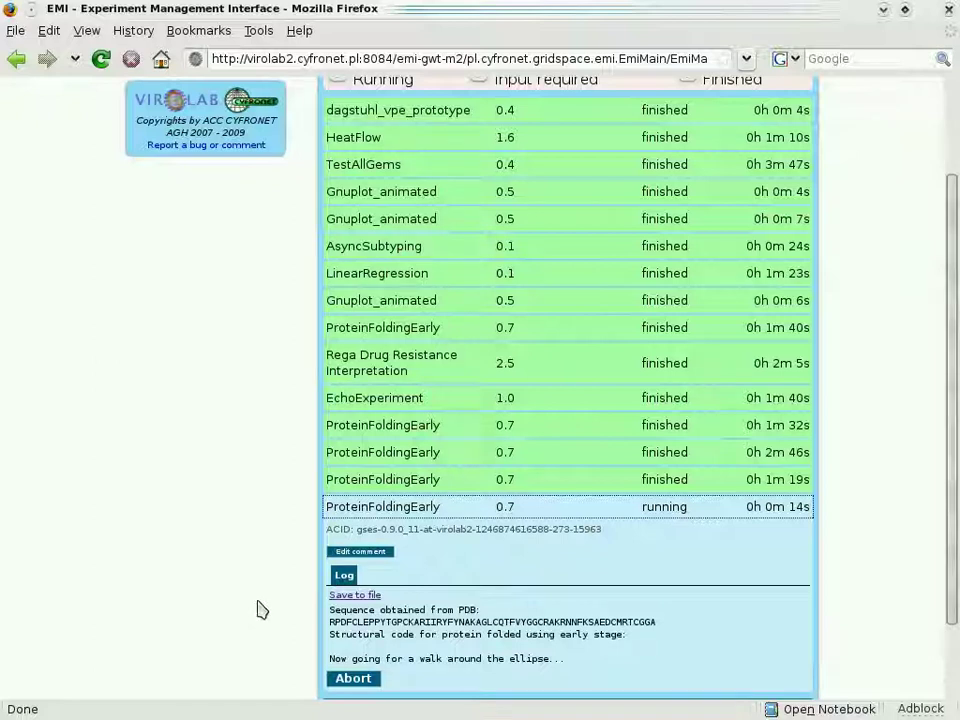
{"action": "left_click", "coordinate": [385, 508]}
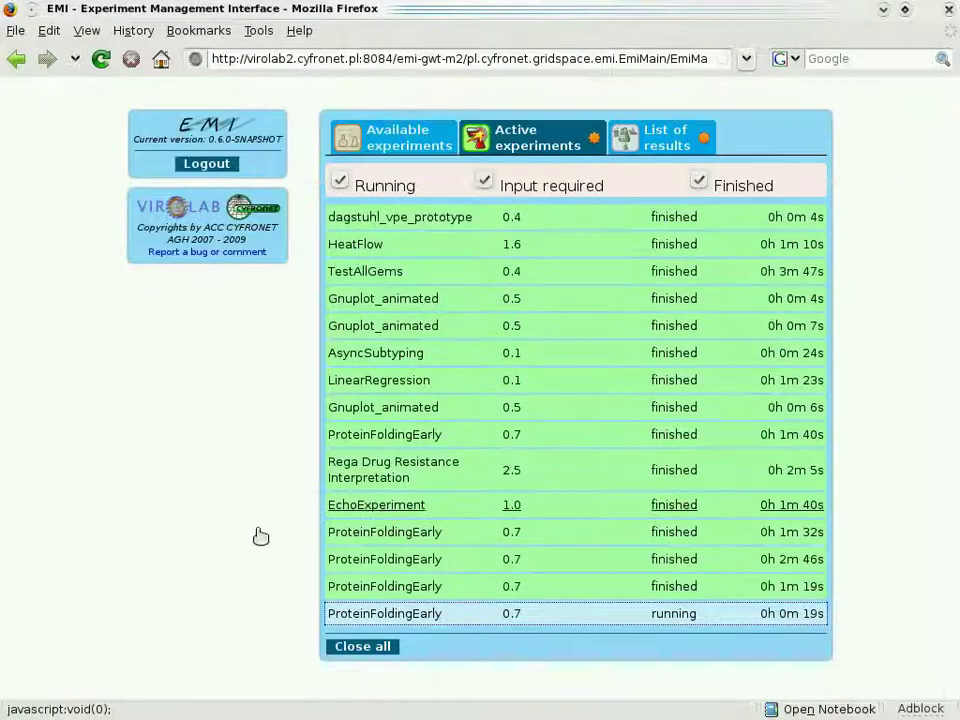
Filter the results list to the protein semantic type and expand the 8 current results
{"action": "left_click", "coordinate": [675, 150]}
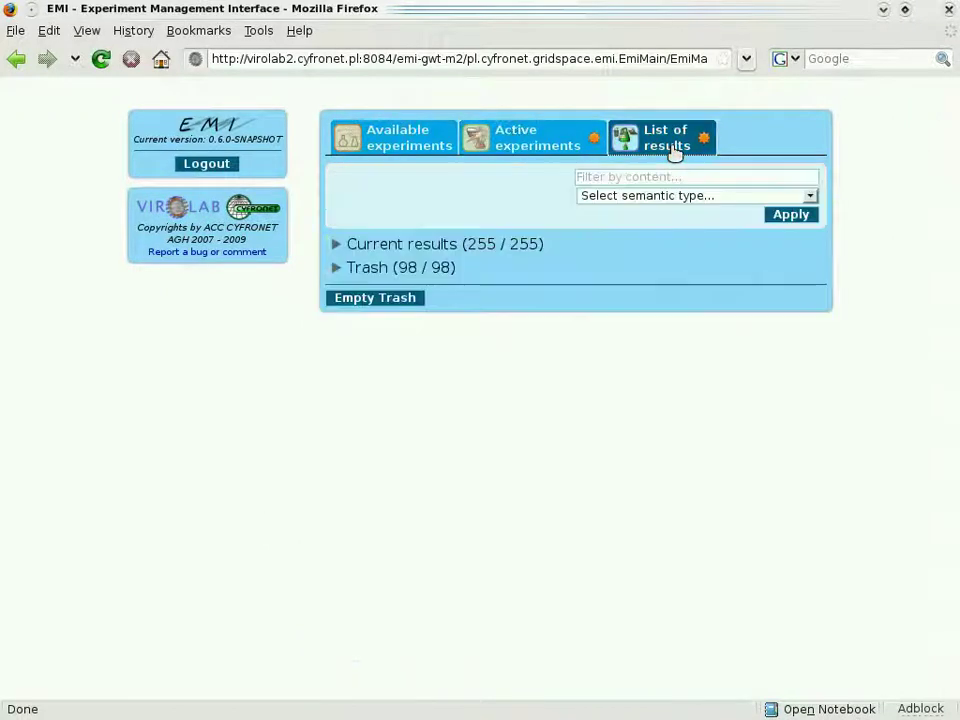
{"action": "left_click", "coordinate": [812, 197]}
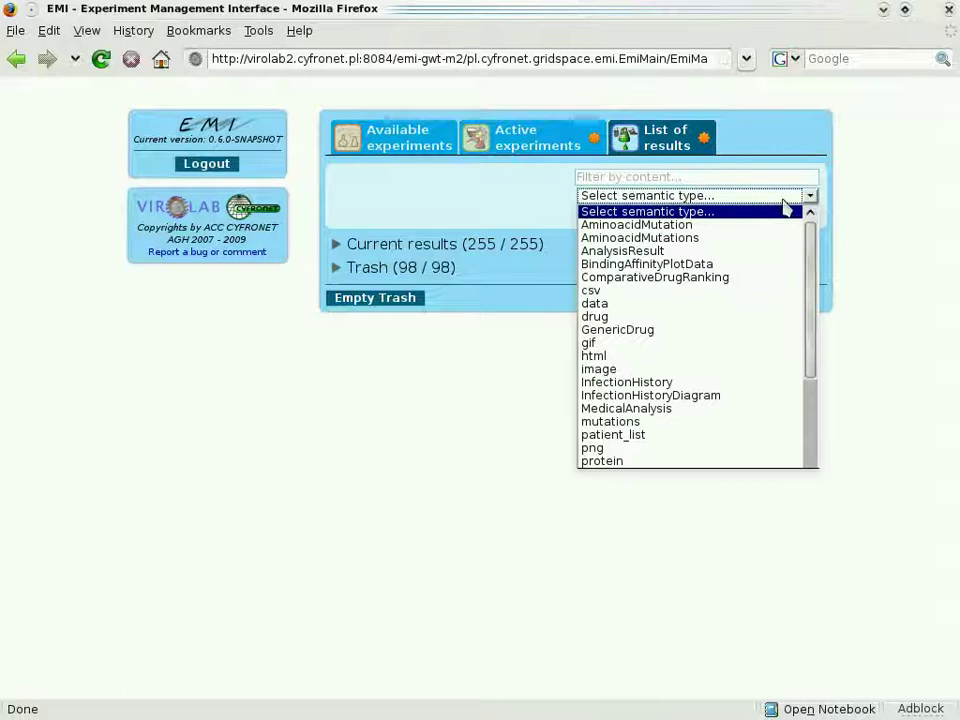
{"action": "left_click", "coordinate": [648, 462]}
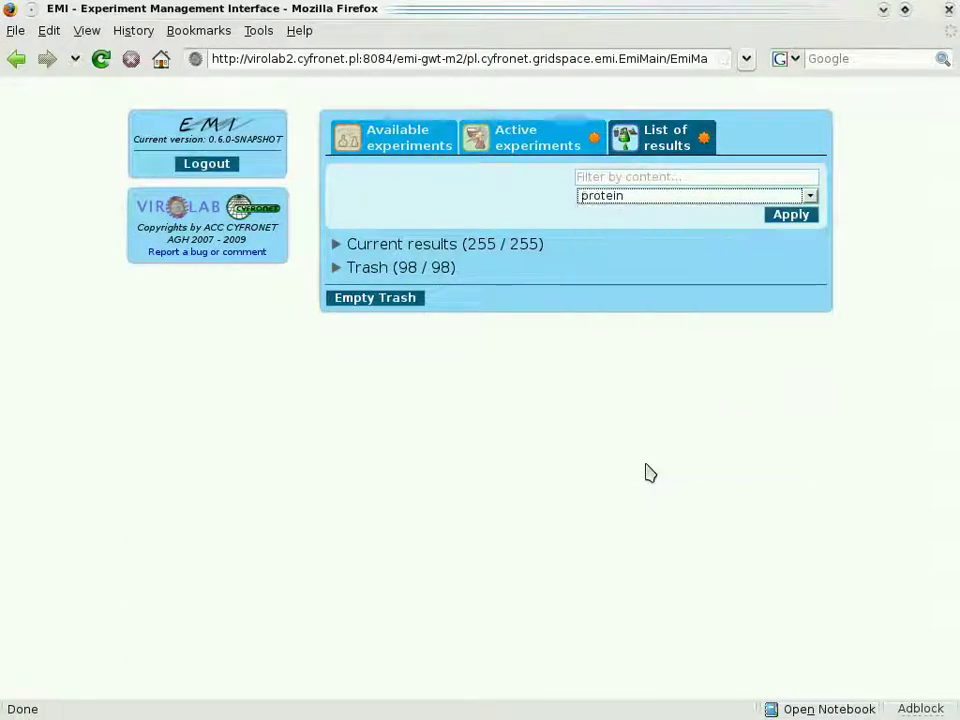
{"action": "left_click", "coordinate": [787, 218]}
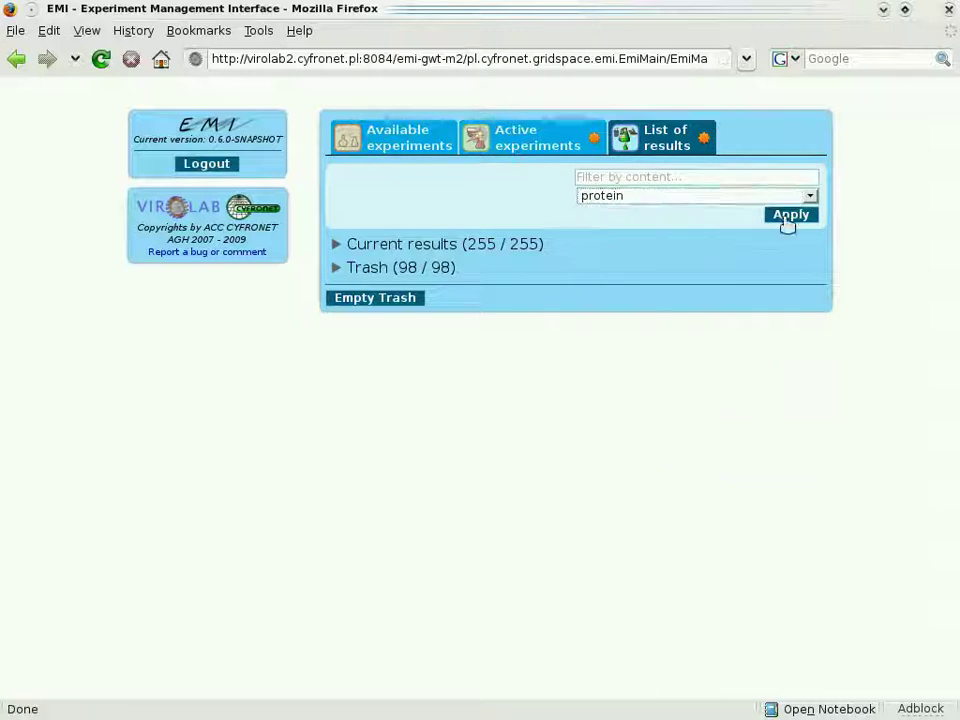
{"action": "left_click", "coordinate": [413, 248]}
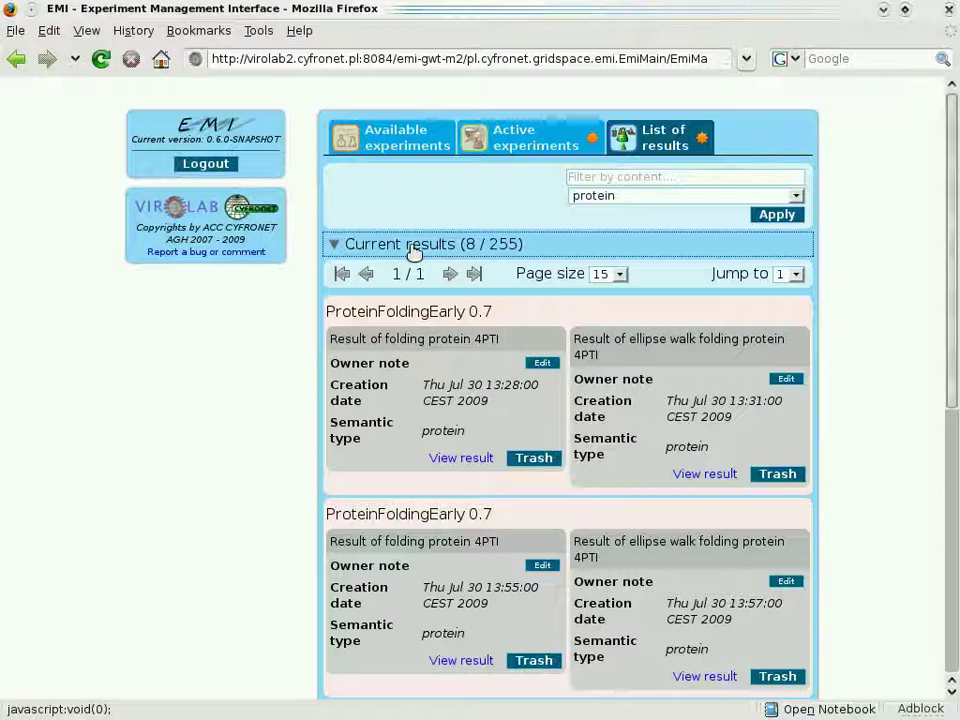
Open fold_res_ewalk-6.pdb in Jmol, render it as ribbons, rotate it, then close Jmol
{"action": "left_click", "coordinate": [705, 475]}
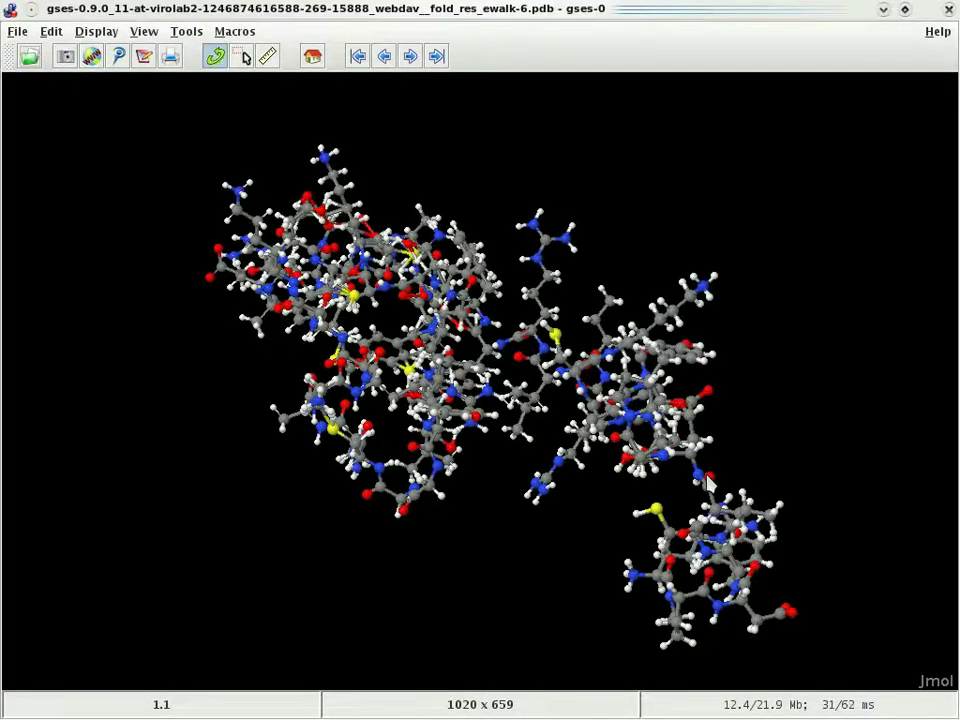
{"action": "left_click_drag", "start_coordinate": [706, 483], "coordinate": [668, 469]}
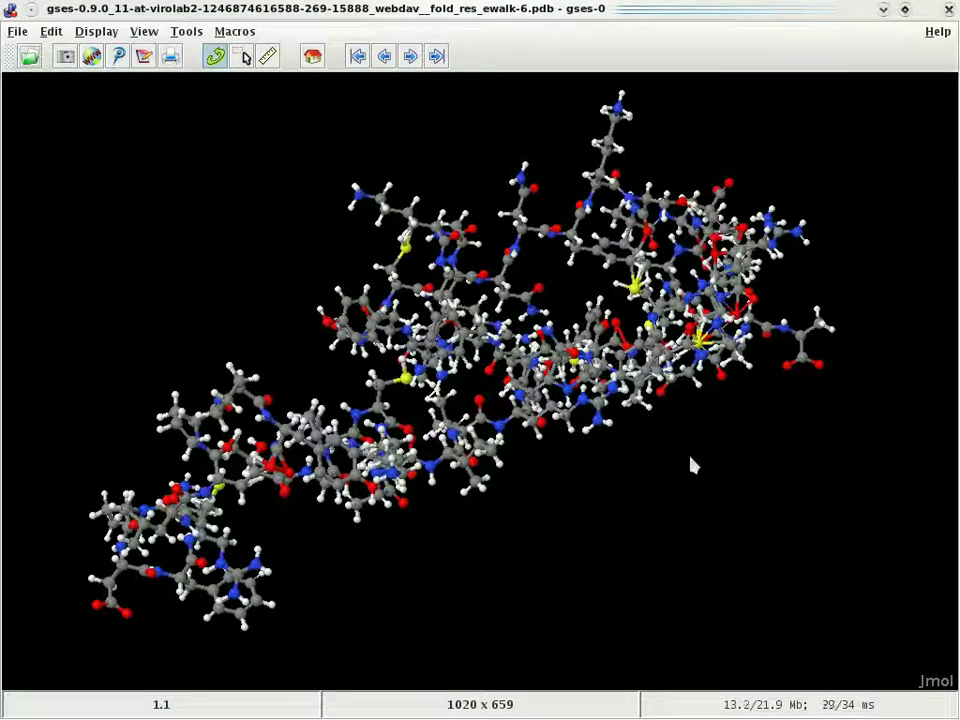
{"action": "right_click", "coordinate": [692, 464]}
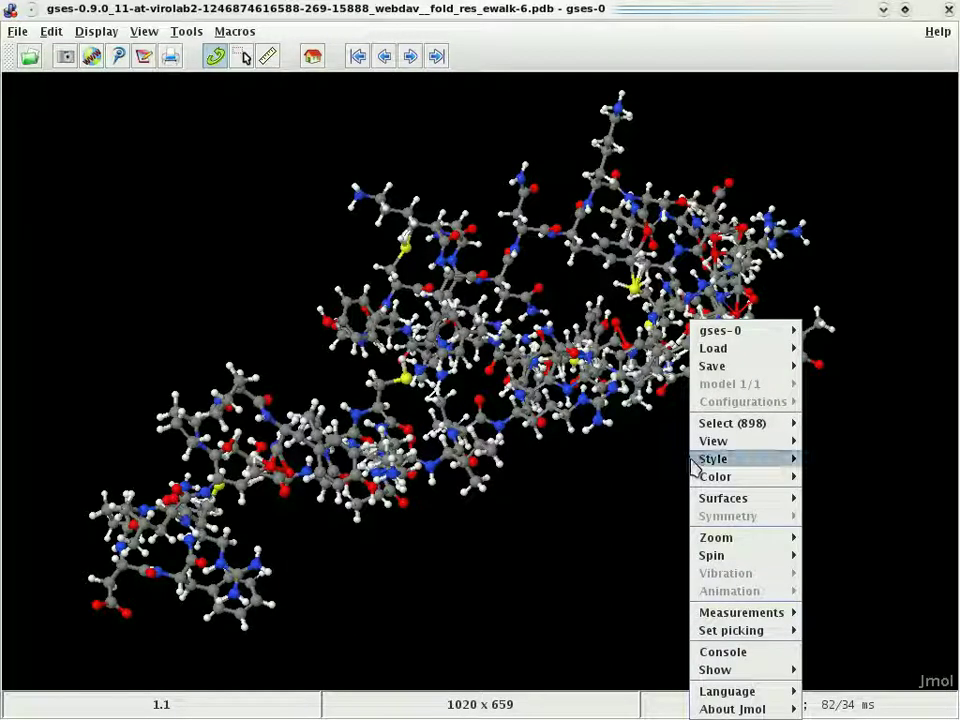
{"action": "mouse_move", "coordinate": [694, 467]}
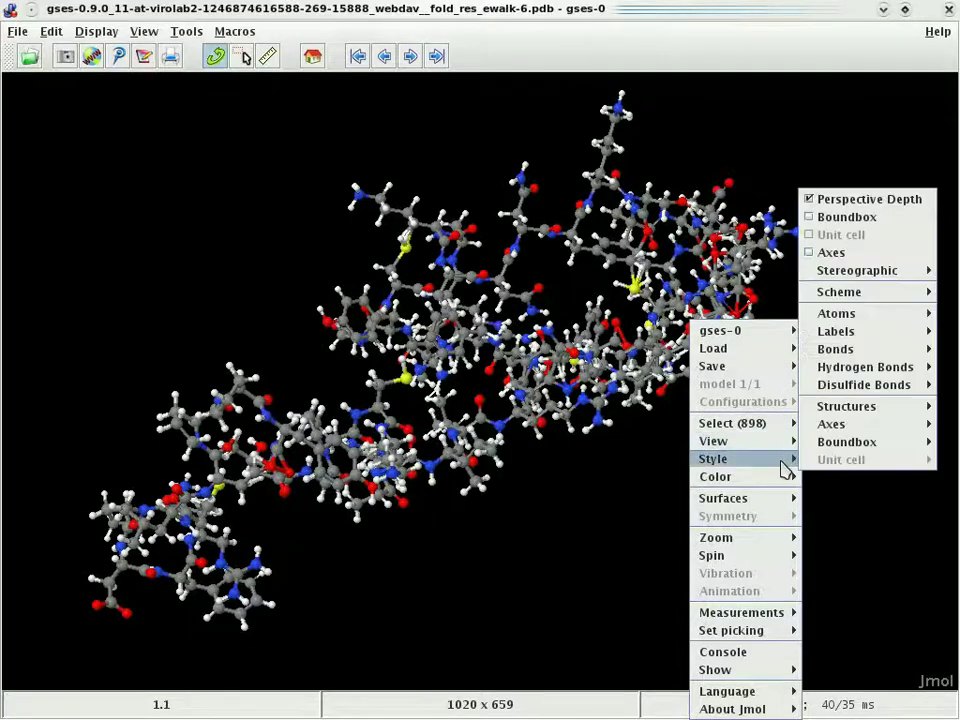
{"action": "mouse_move", "coordinate": [853, 407]}
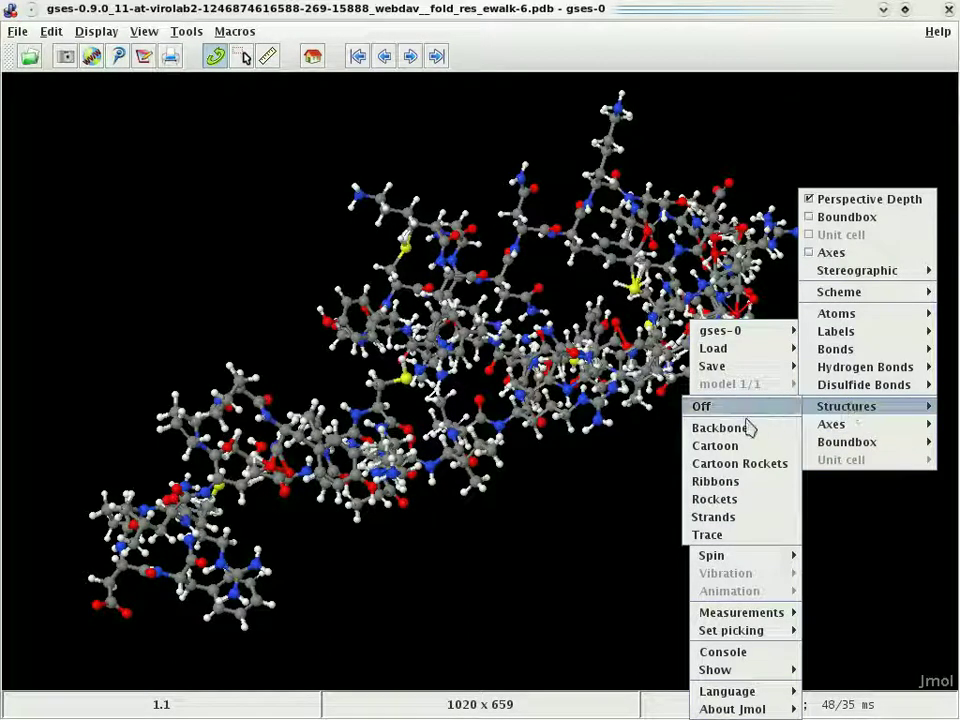
{"action": "left_click", "coordinate": [751, 494]}
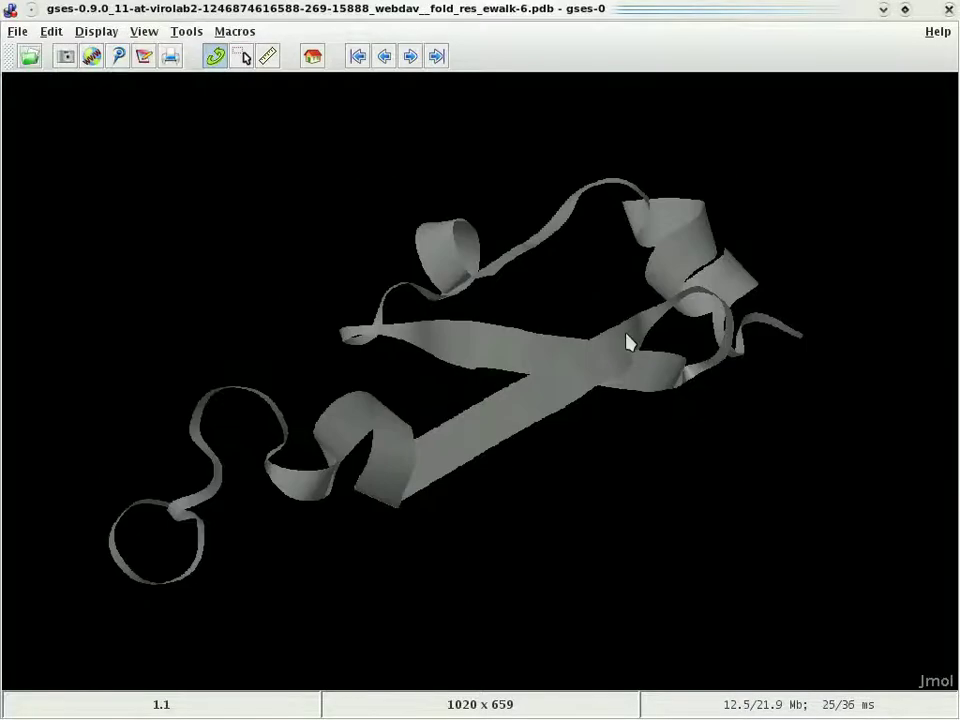
{"action": "left_click_drag", "start_coordinate": [627, 342], "coordinate": [486, 572]}
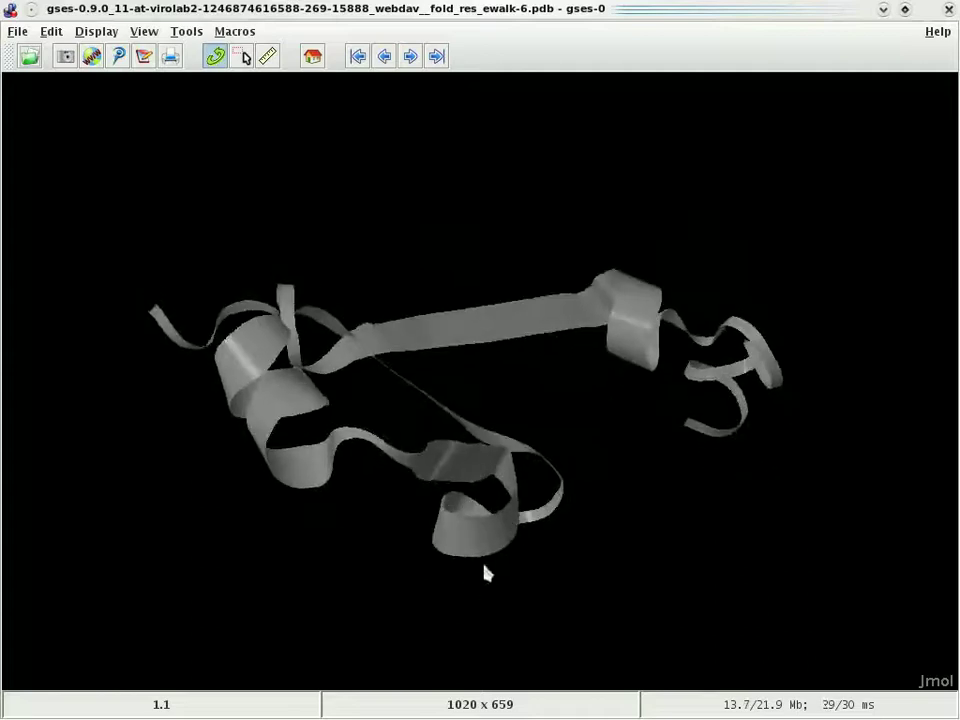
{"action": "left_click", "coordinate": [948, 11]}
Log out of EMI to return to the login page
{"action": "left_click", "coordinate": [195, 165]}
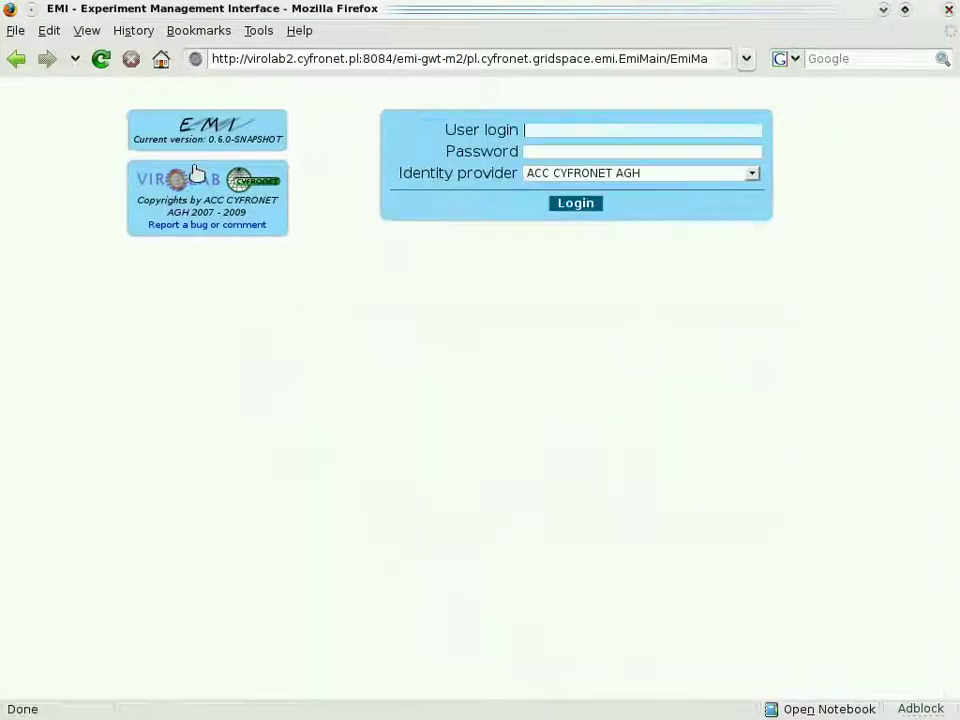